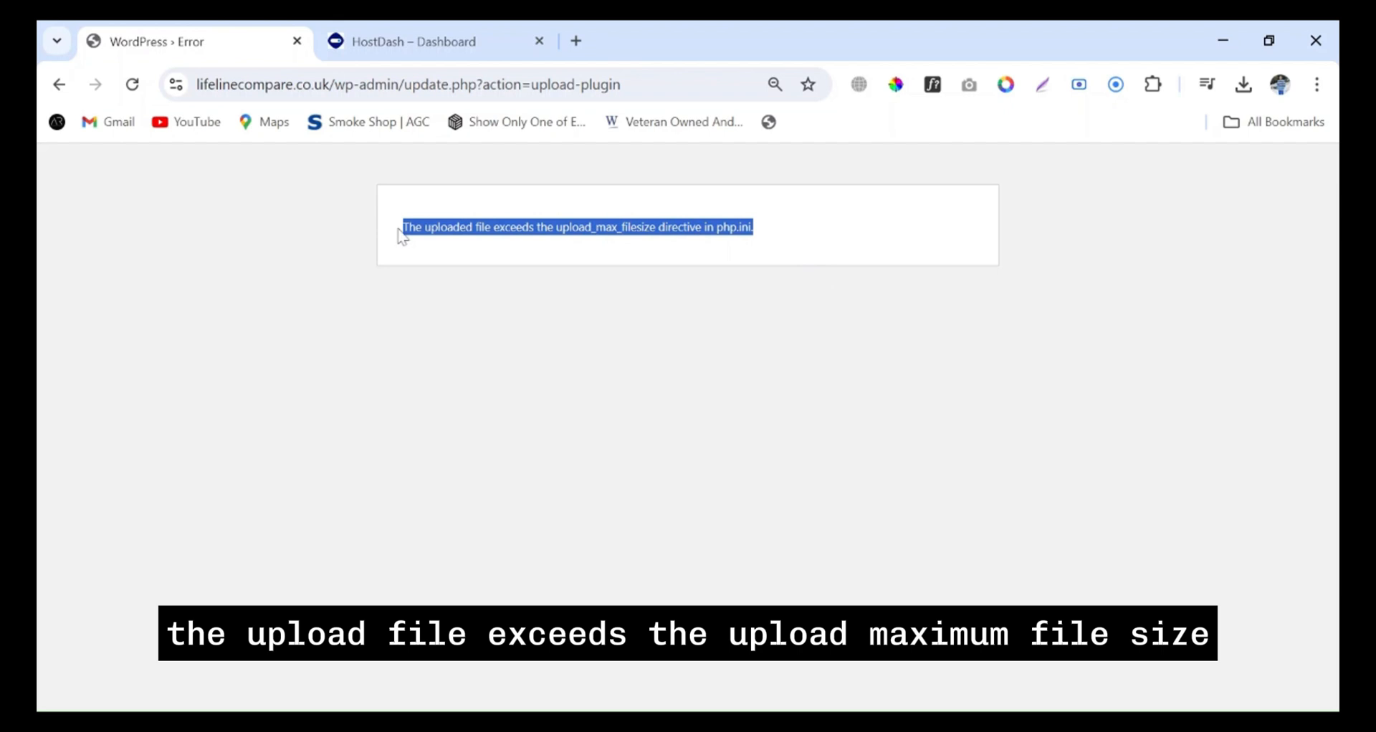
- Switch to the HostDash dashboard and log in to the control panel of the lifelinecompare.co.uk product
click(877, 308)
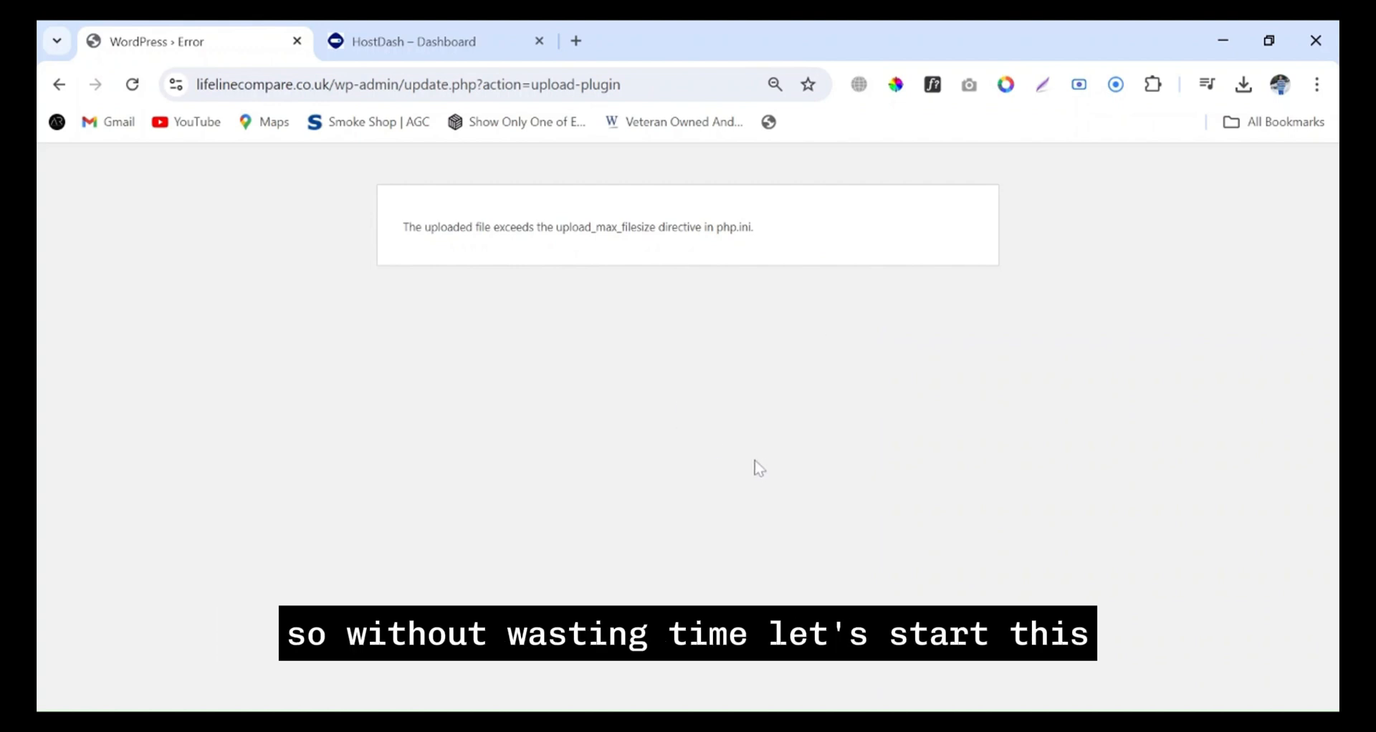
click(414, 41)
scroll(905, 528, down, 1)
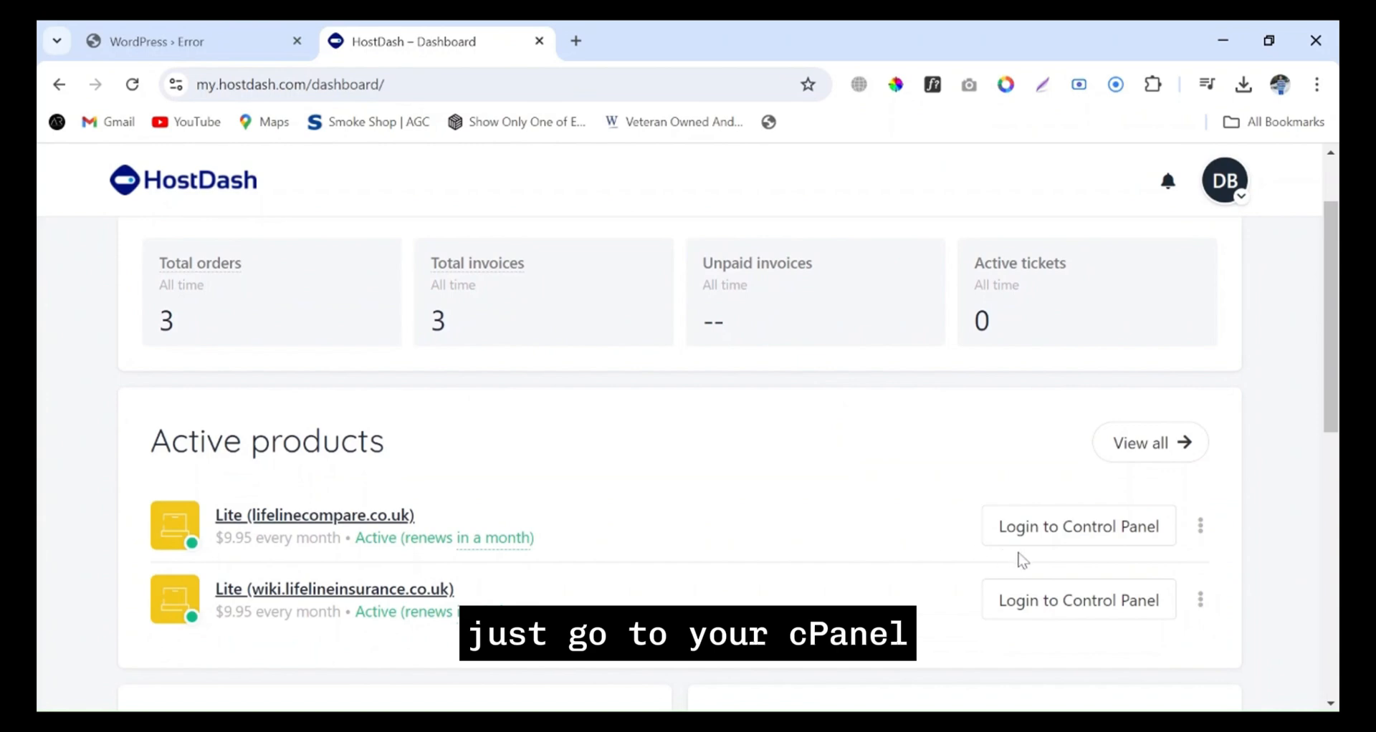
click(1032, 543)
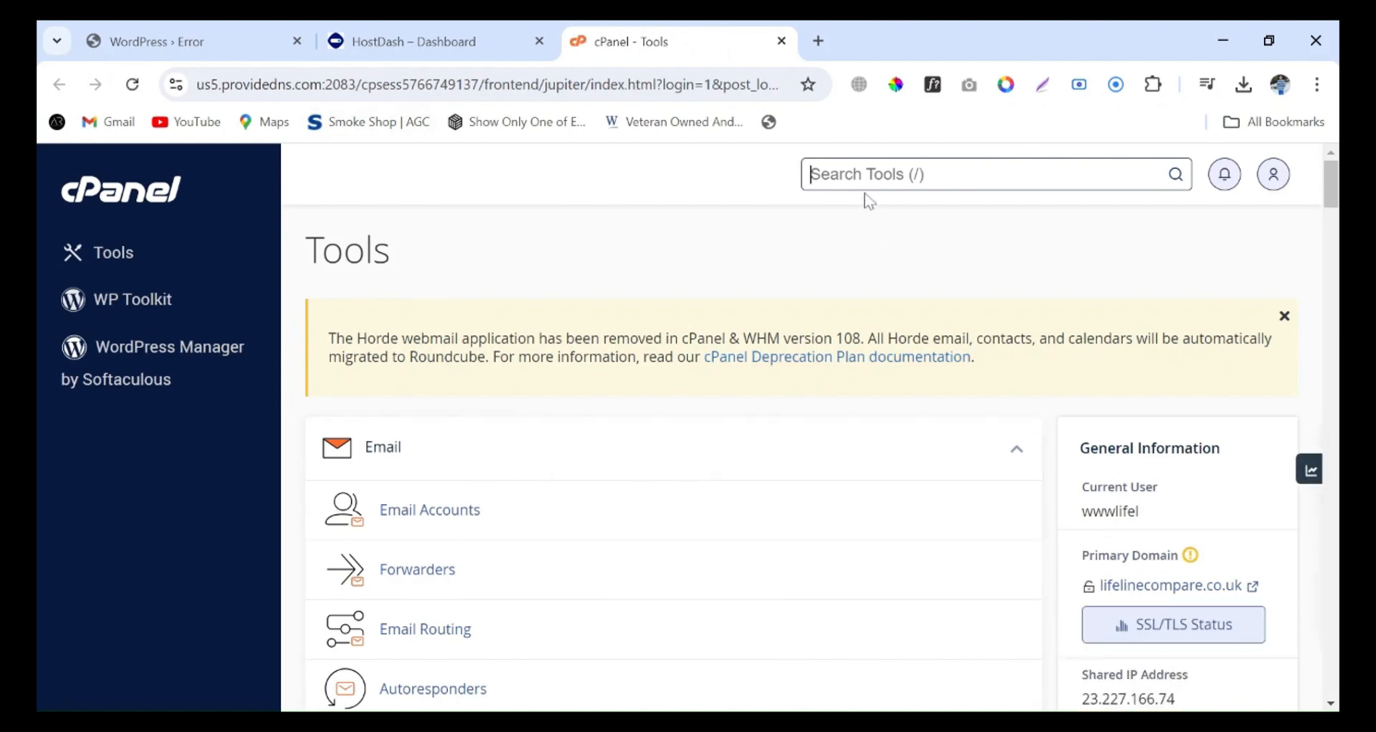
- Find the MultiPHP INI Editor among the cPanel software tools and open it
text(multi)
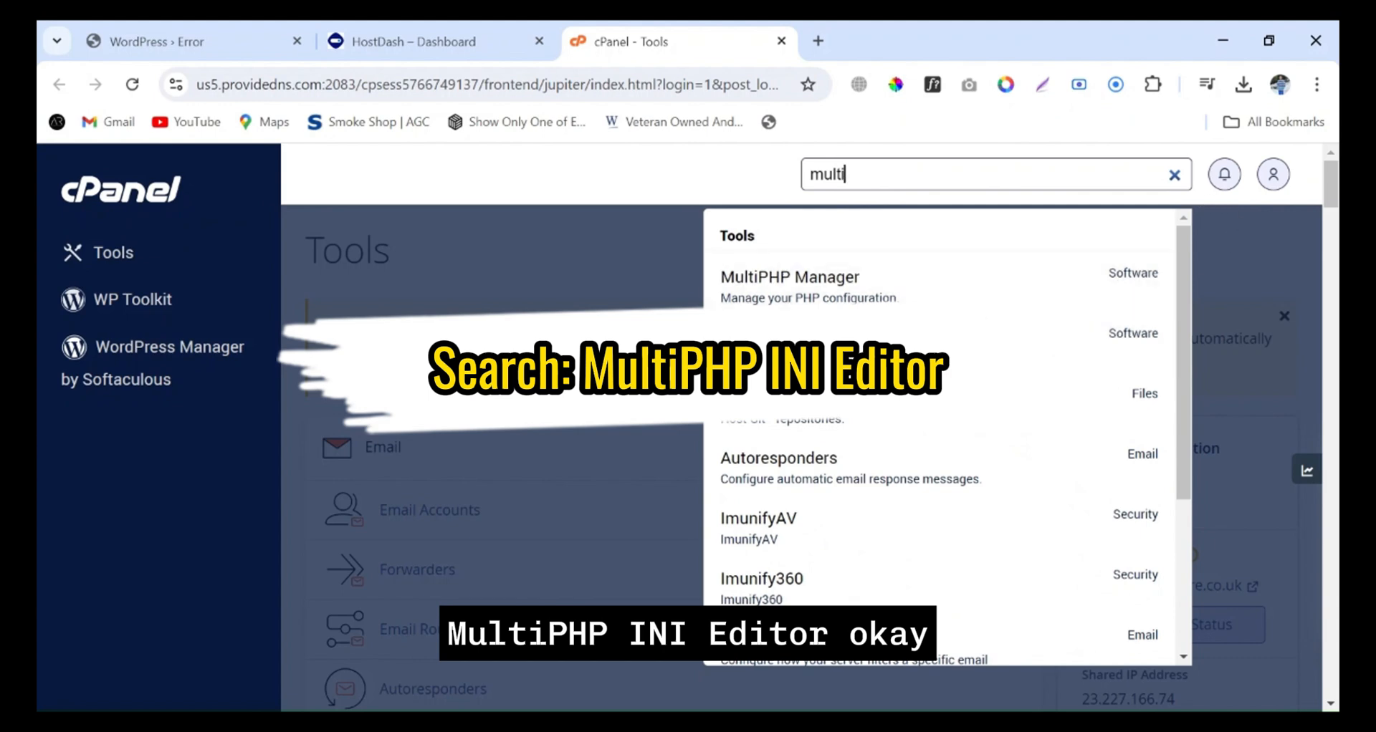
click(1174, 175)
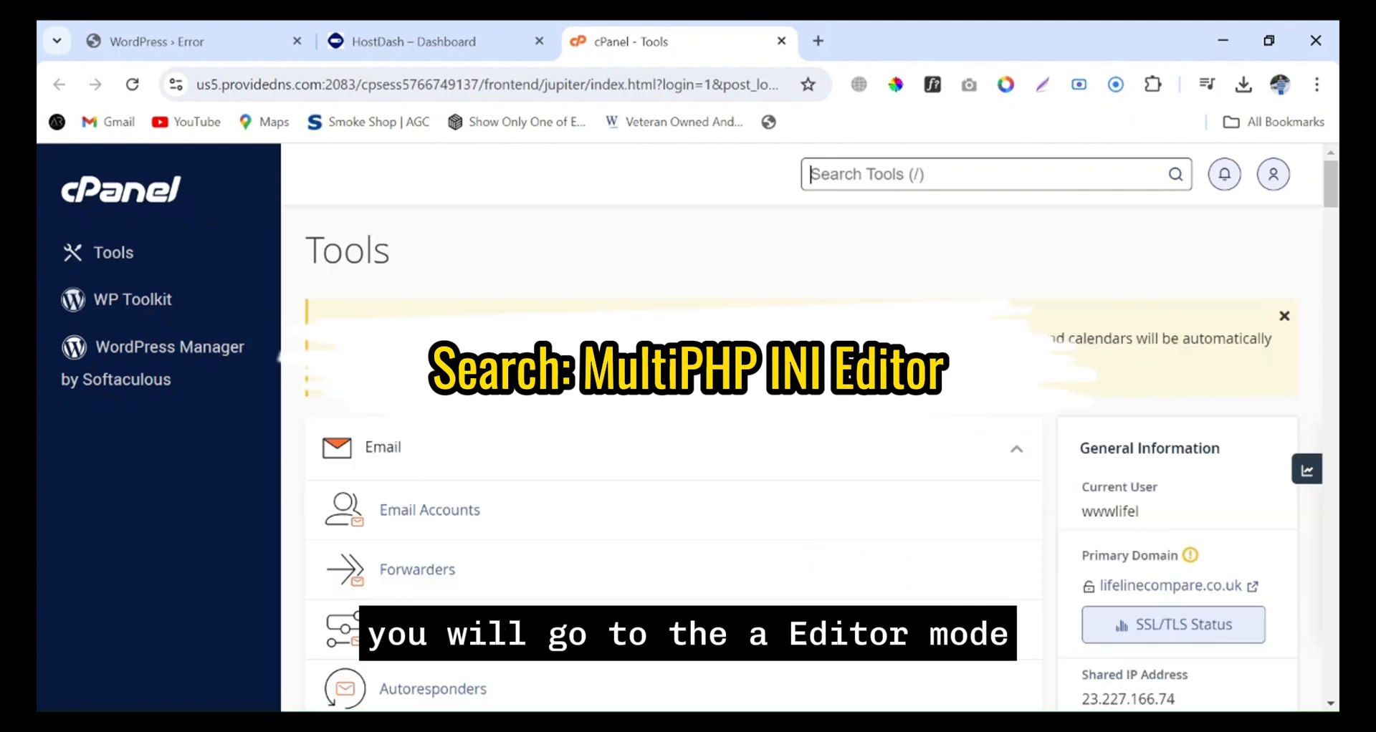
scroll(706, 444, down, 5)
scroll(705, 470, down, 20)
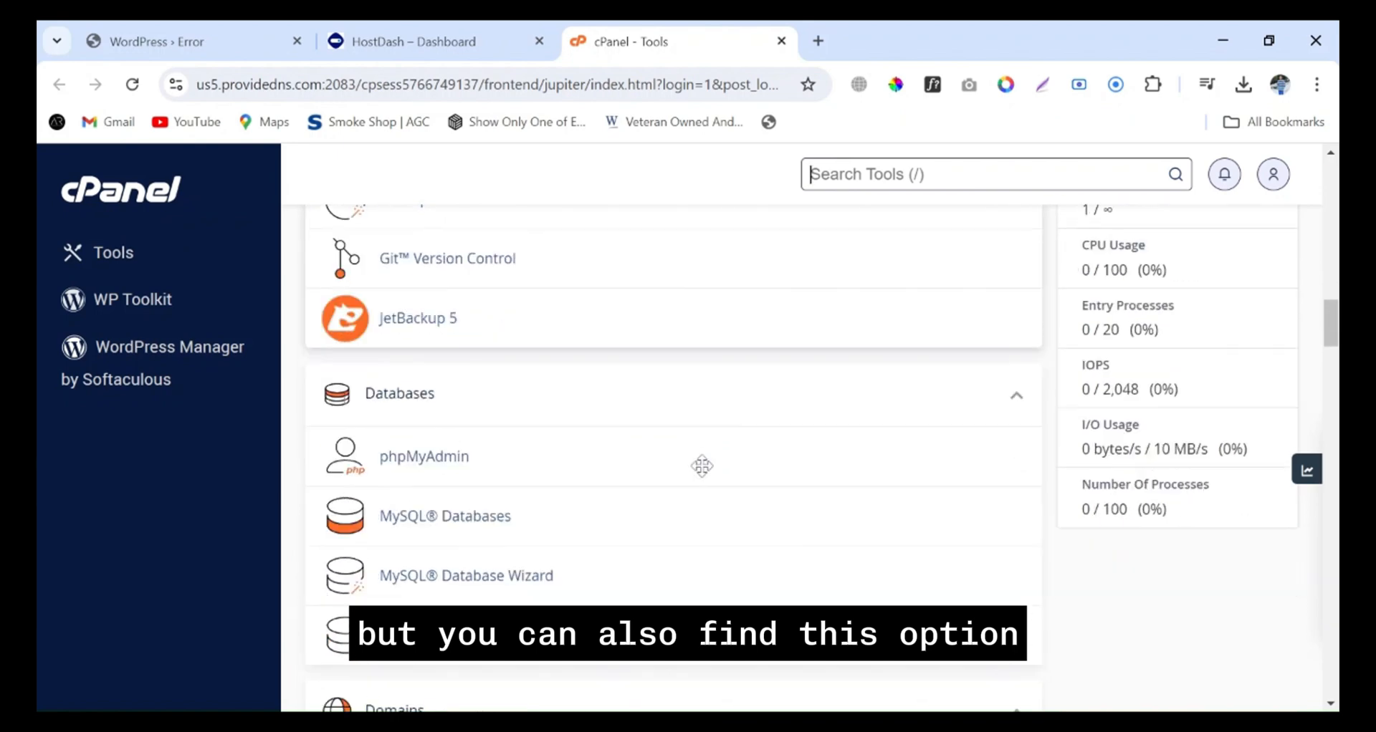
scroll(703, 473, down, 15)
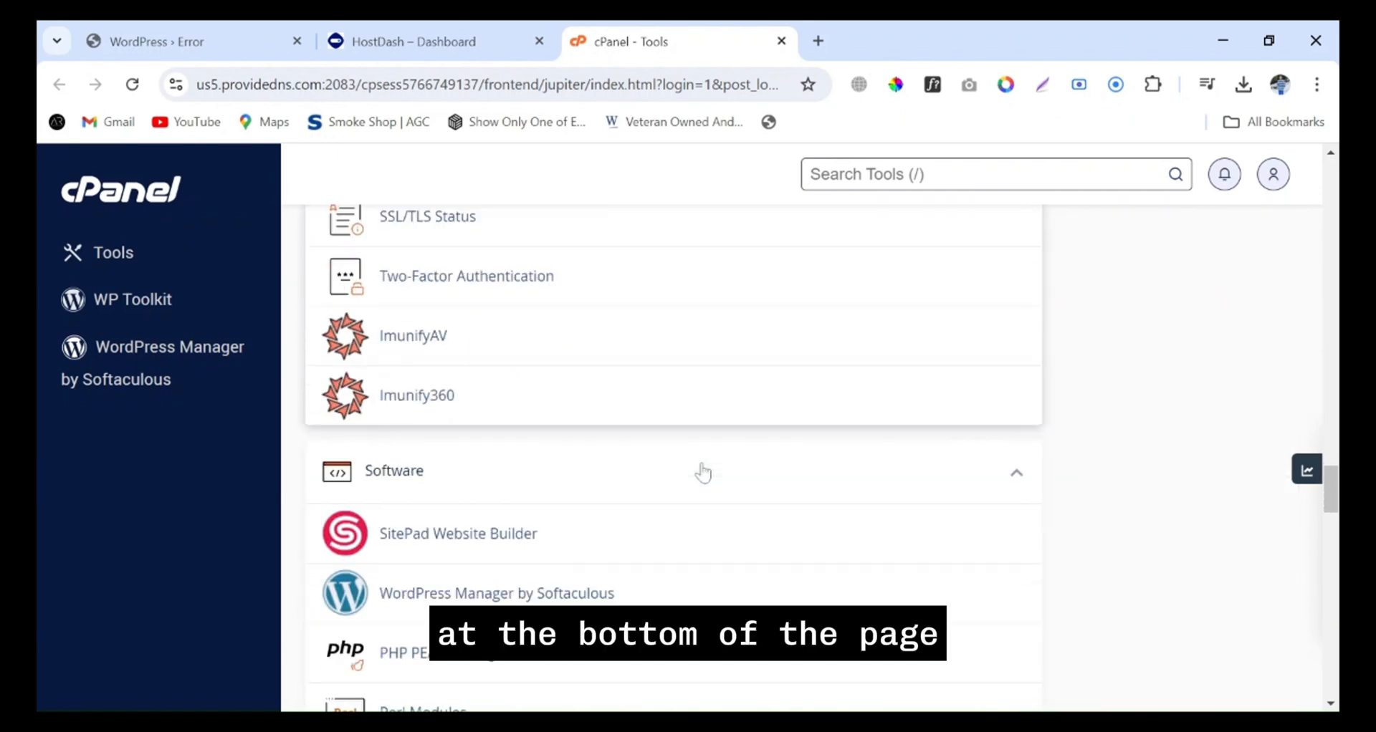
scroll(703, 473, down, 2)
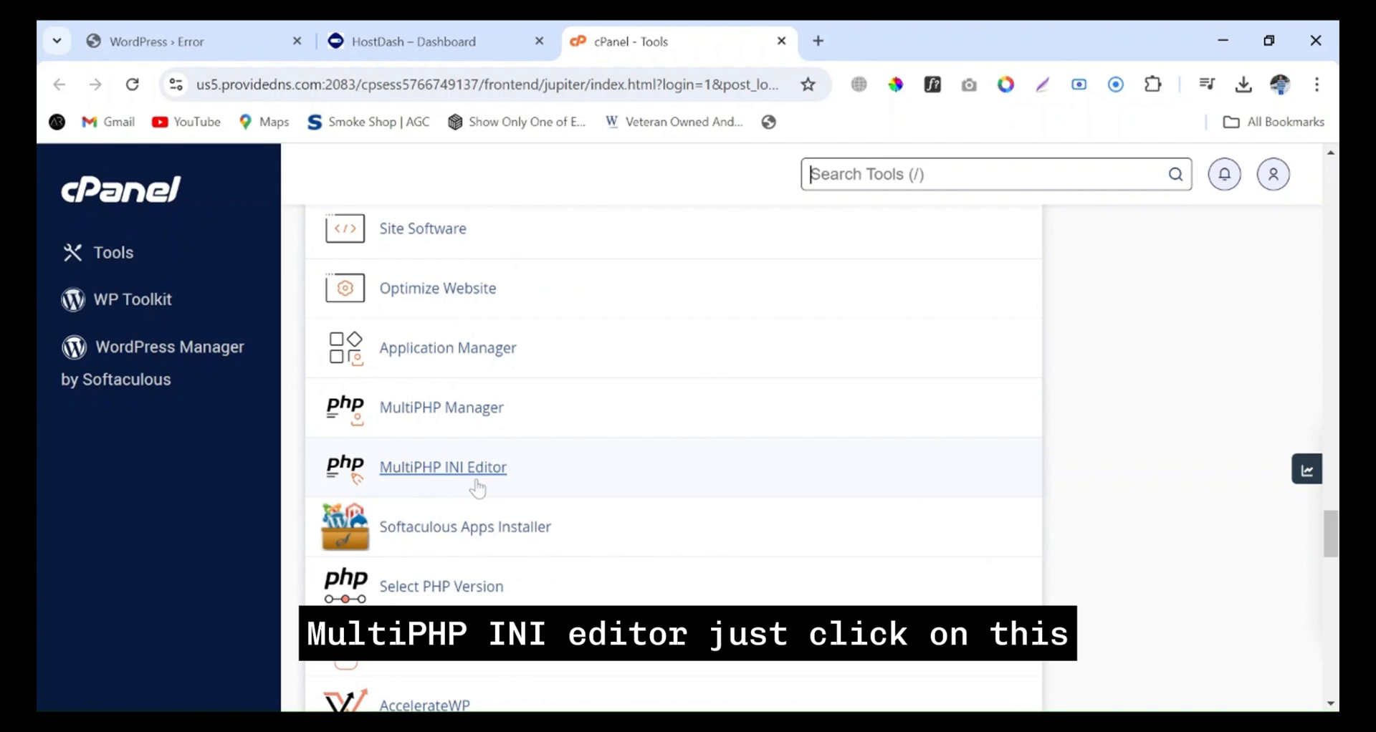
click(442, 468)
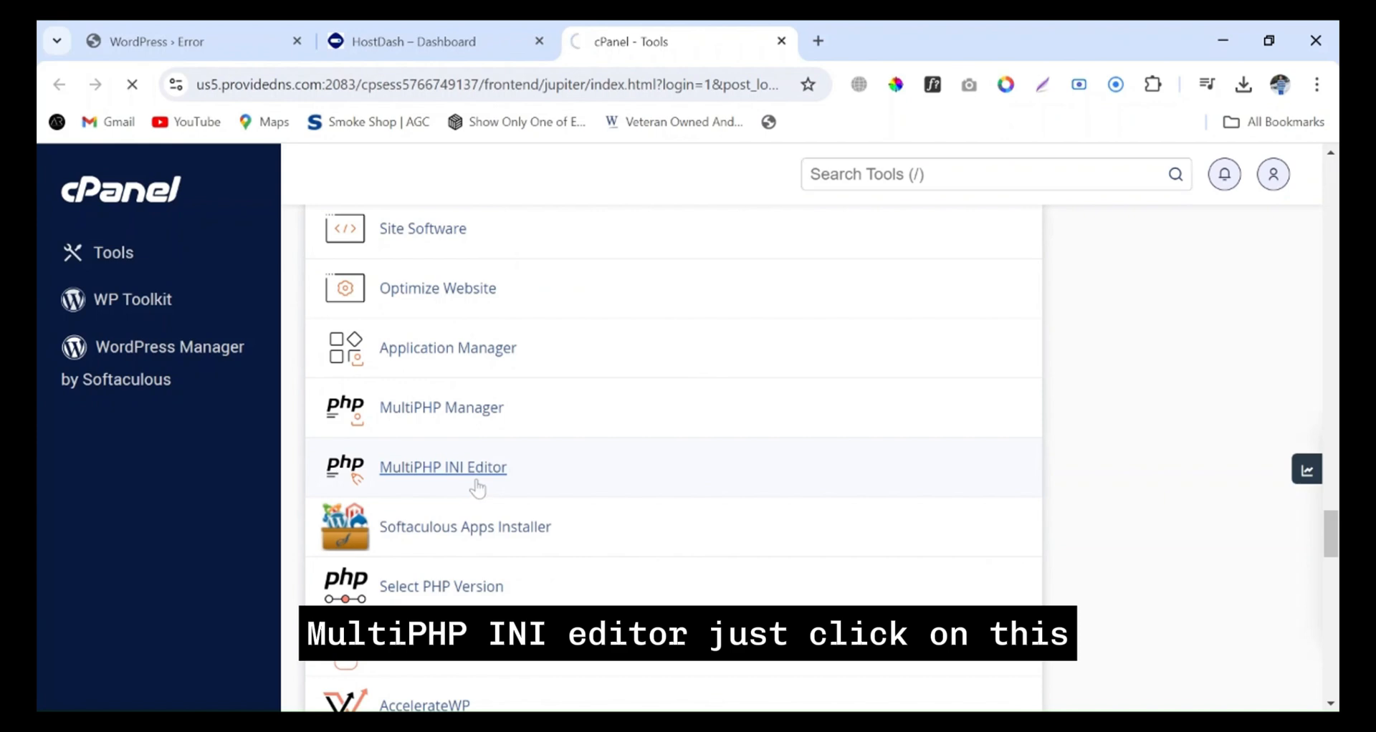
- Load the PHP INI basic settings for lifelinecompare.co.uk and check the post_max_size and upload_max_filesize directives against the WordPress upload error
scroll(943, 470, down, 1)
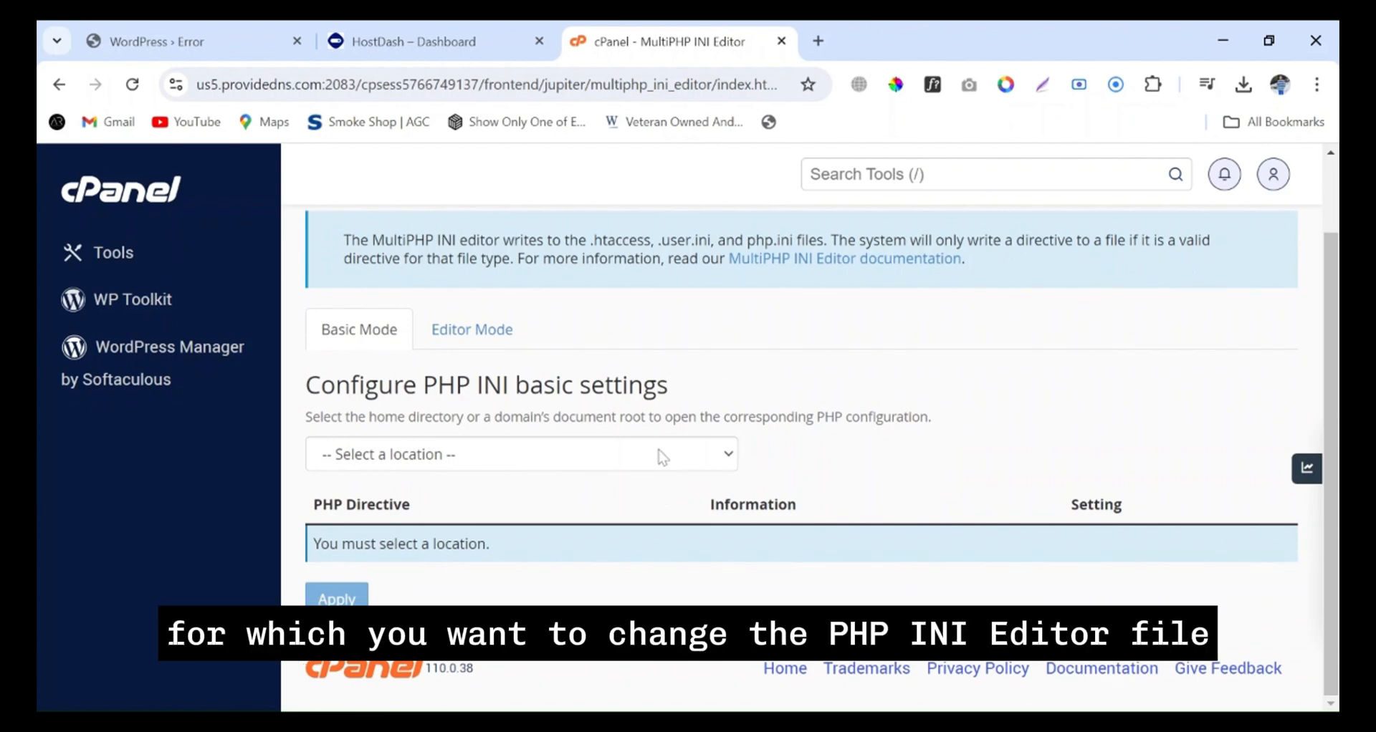
click(626, 471)
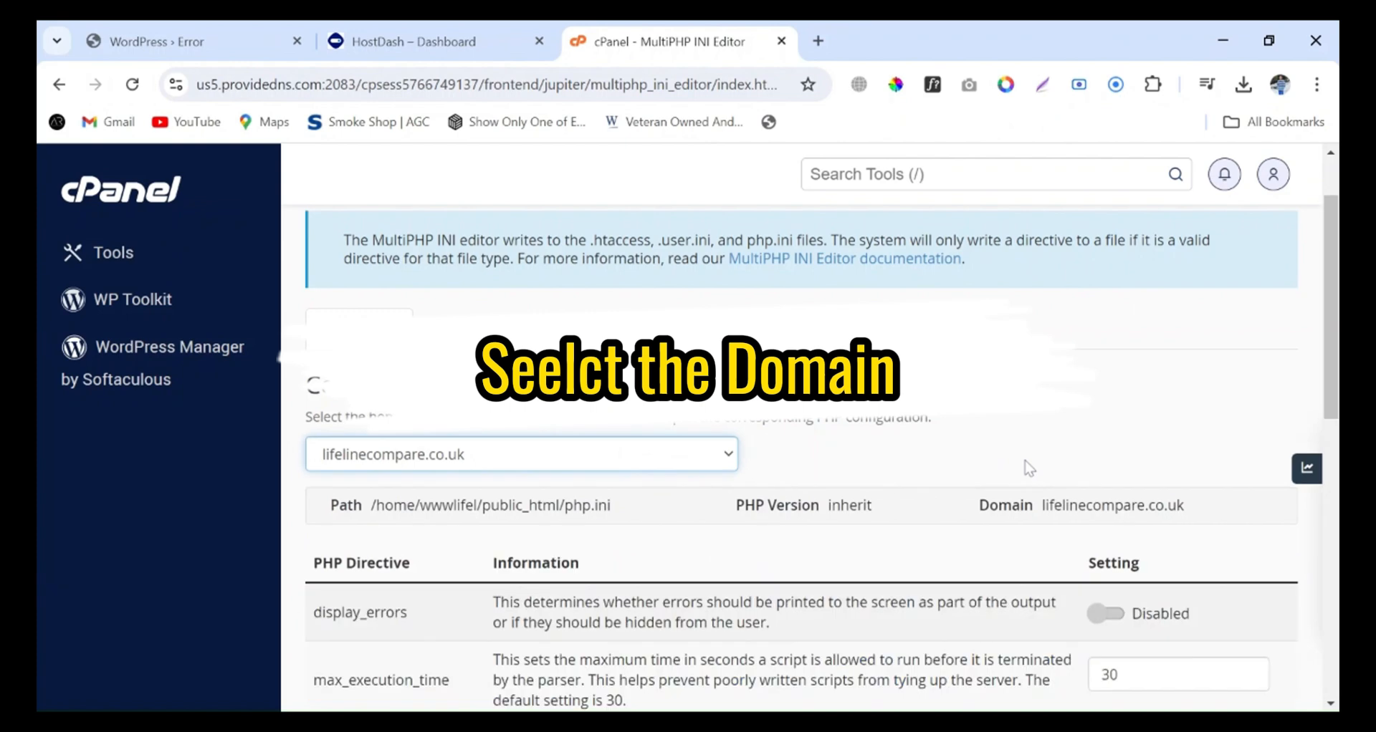
scroll(1029, 468, down, 4)
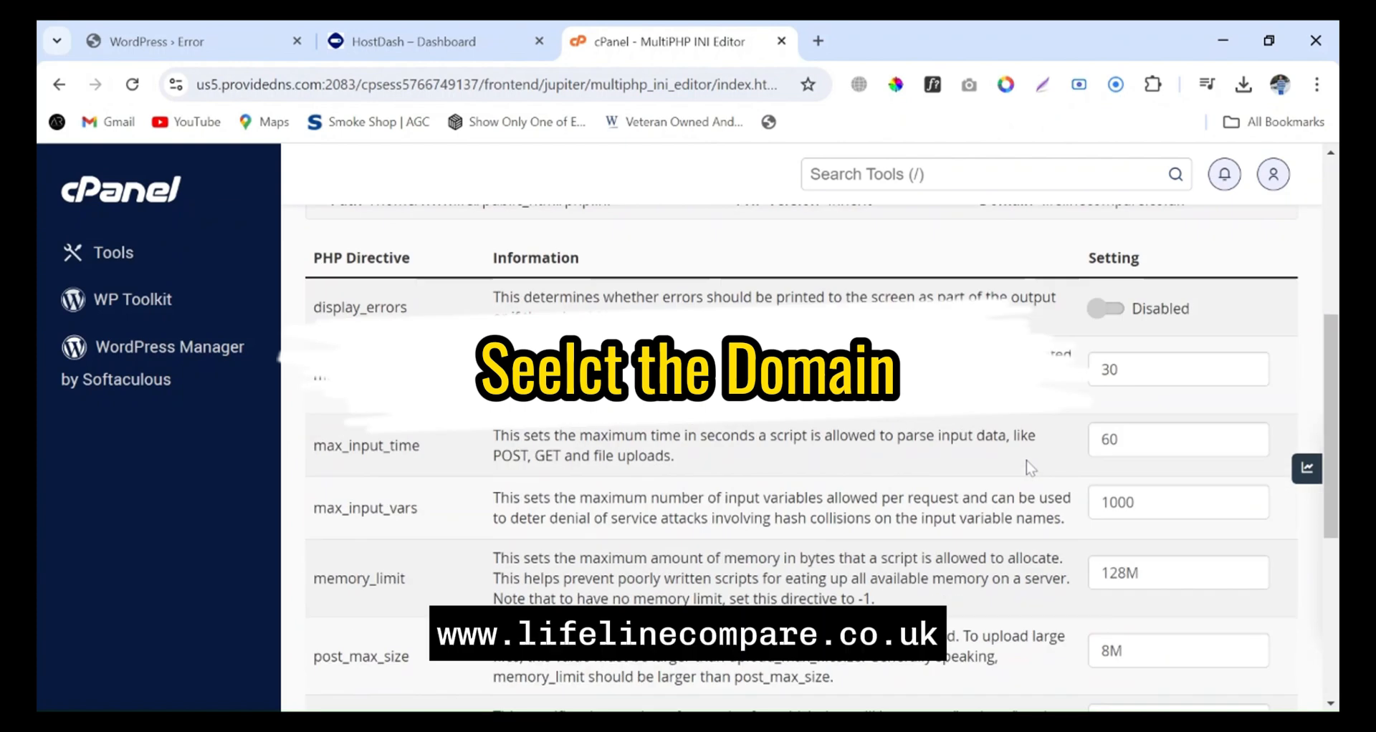
scroll(1029, 469, down, 3)
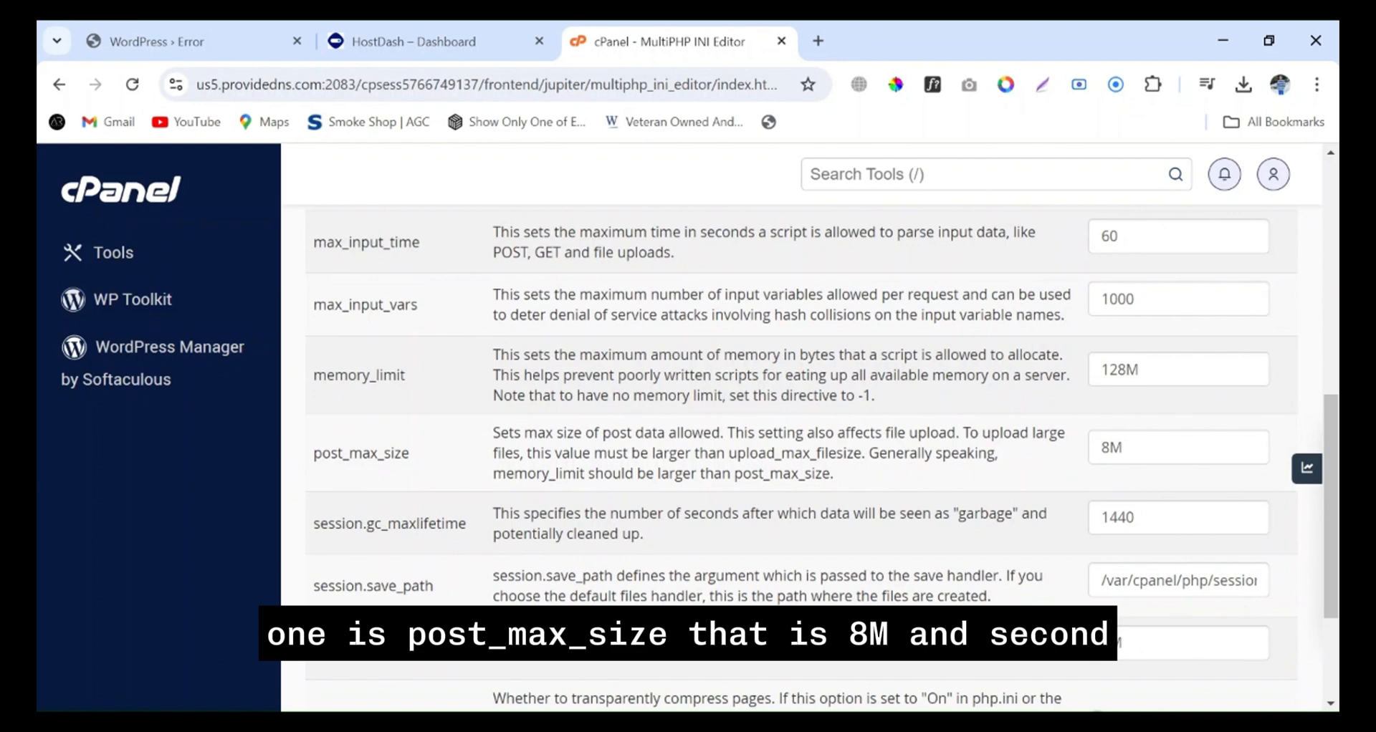
scroll(1107, 473, down, 3)
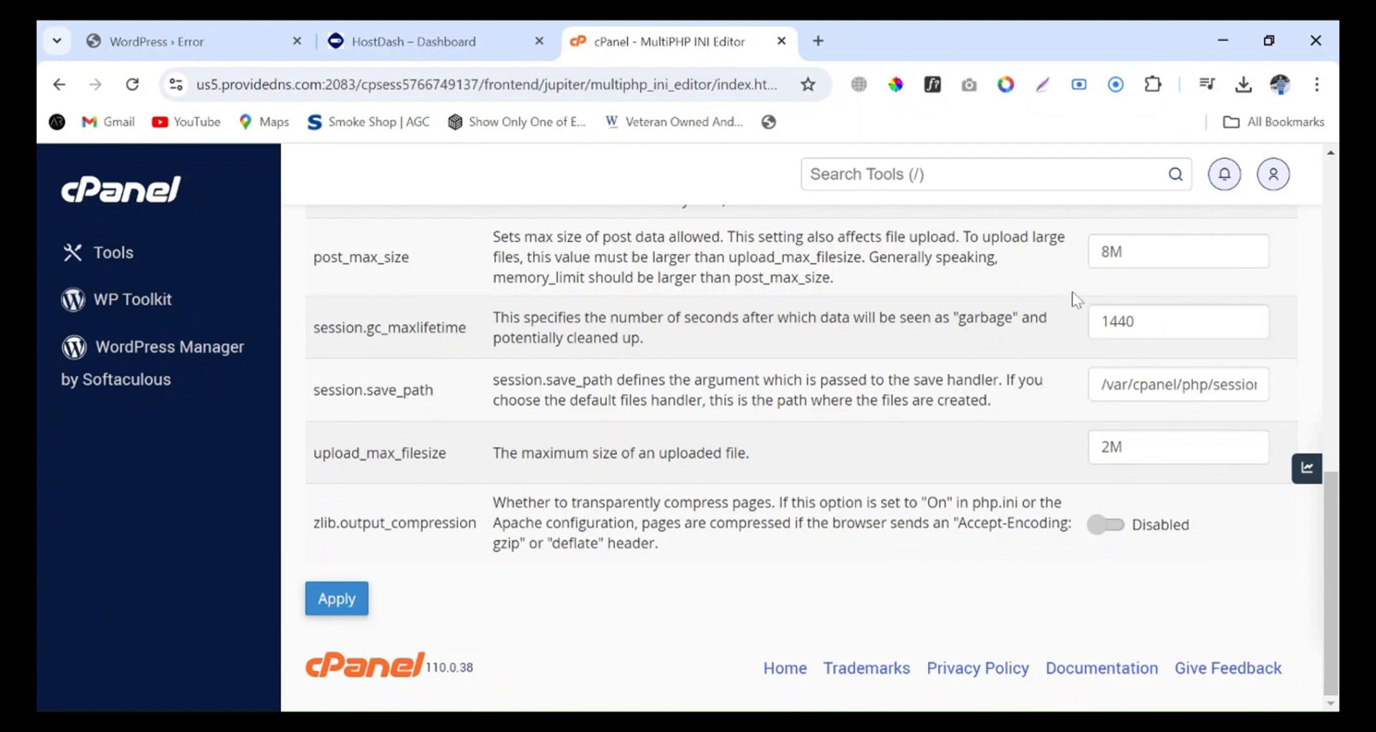
scroll(1137, 291, up, 2)
scroll(1146, 422, down, 3)
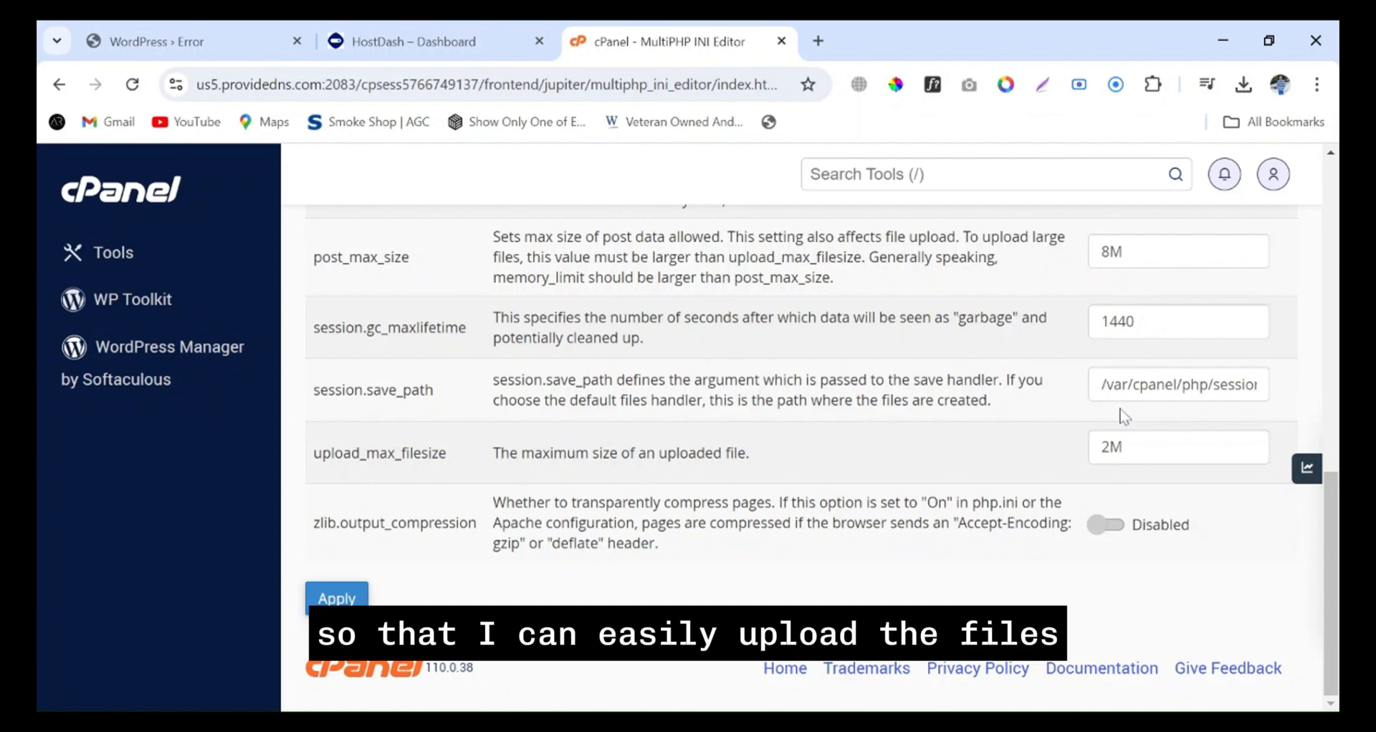
click(165, 41)
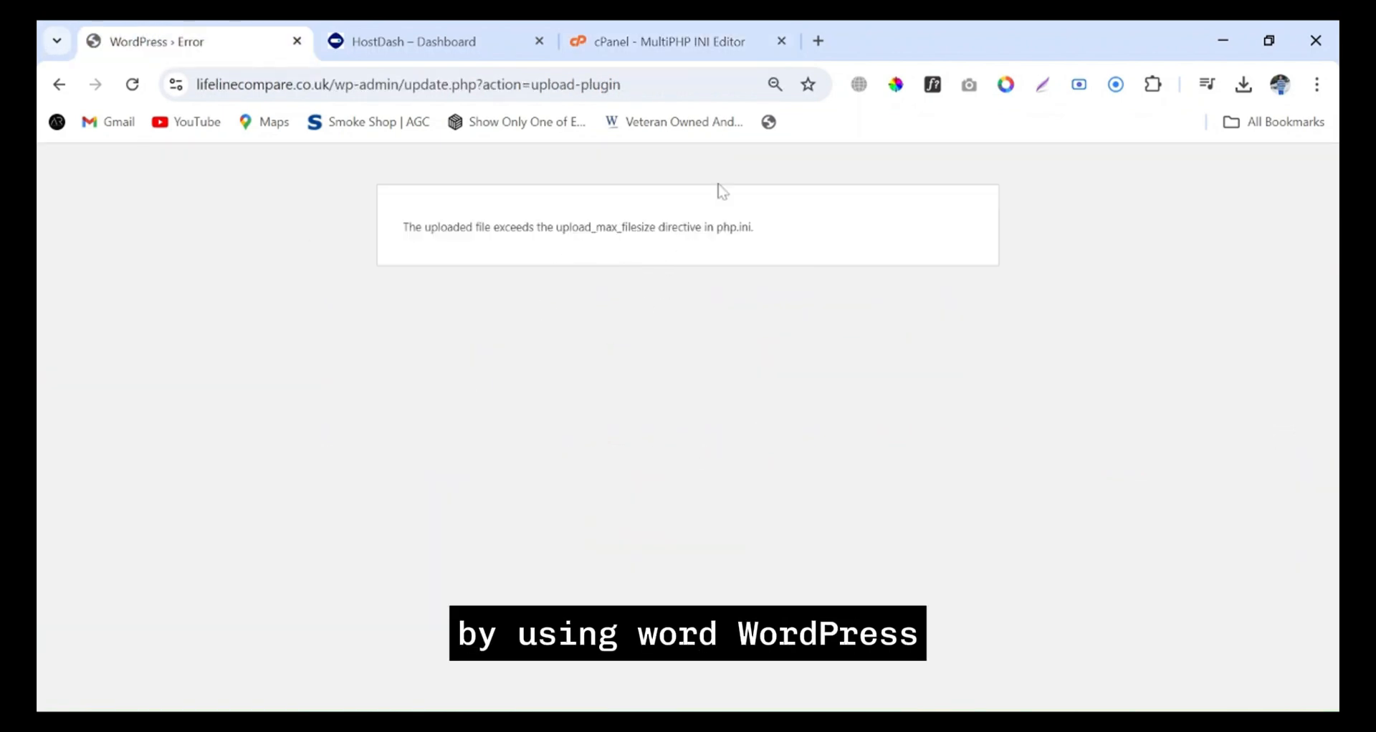
click(651, 32)
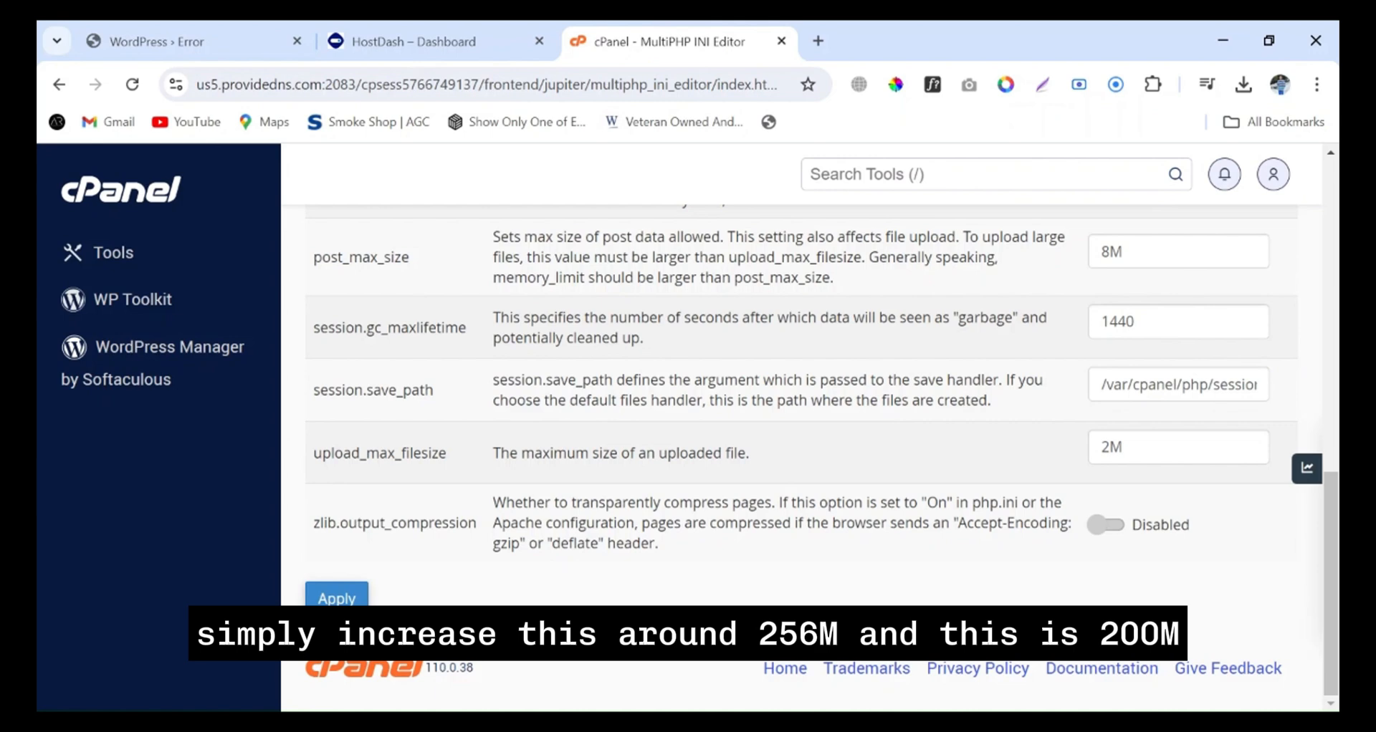
- Set post_max_size to 256M and upload_max_filesize to 200M
click(1110, 252)
key(BackSpace)
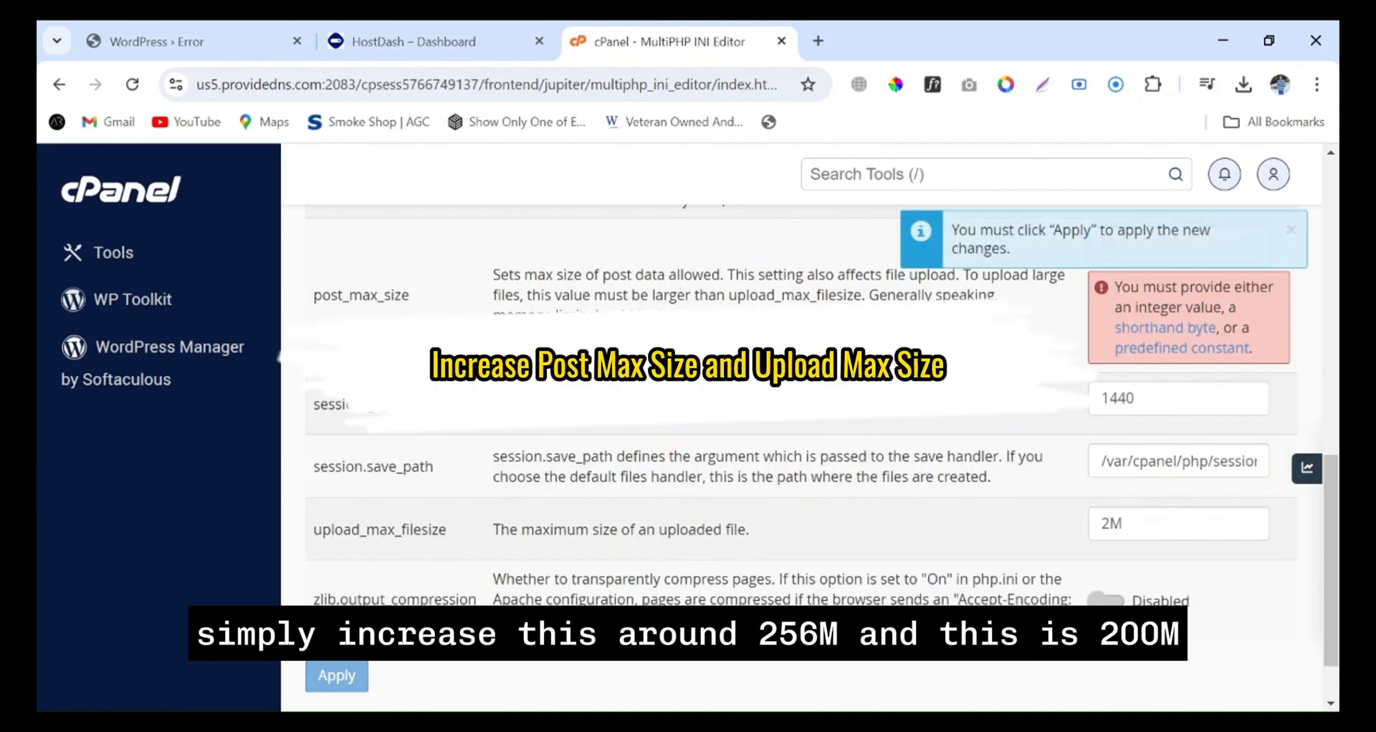
text(256)
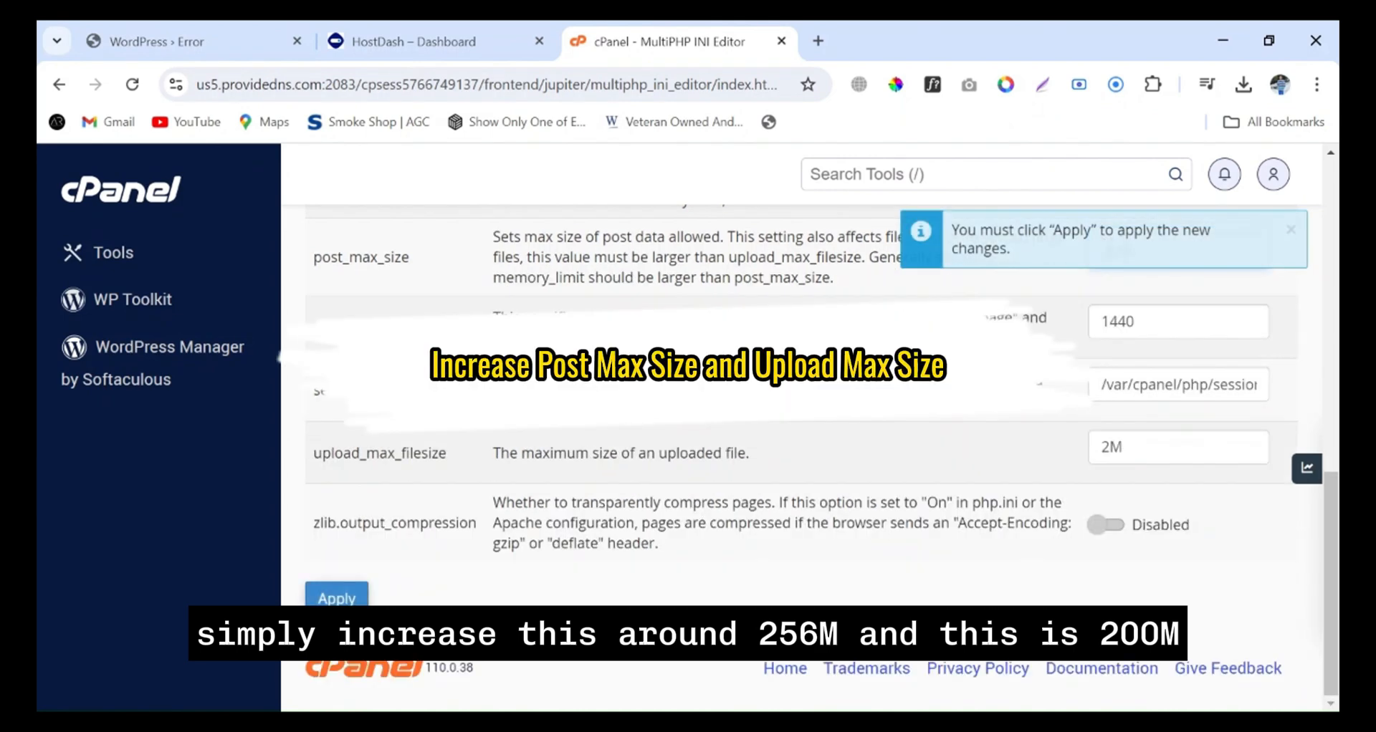
scroll(1182, 429, up, 2)
scroll(1139, 415, down, 2)
click(1108, 447)
text(00)
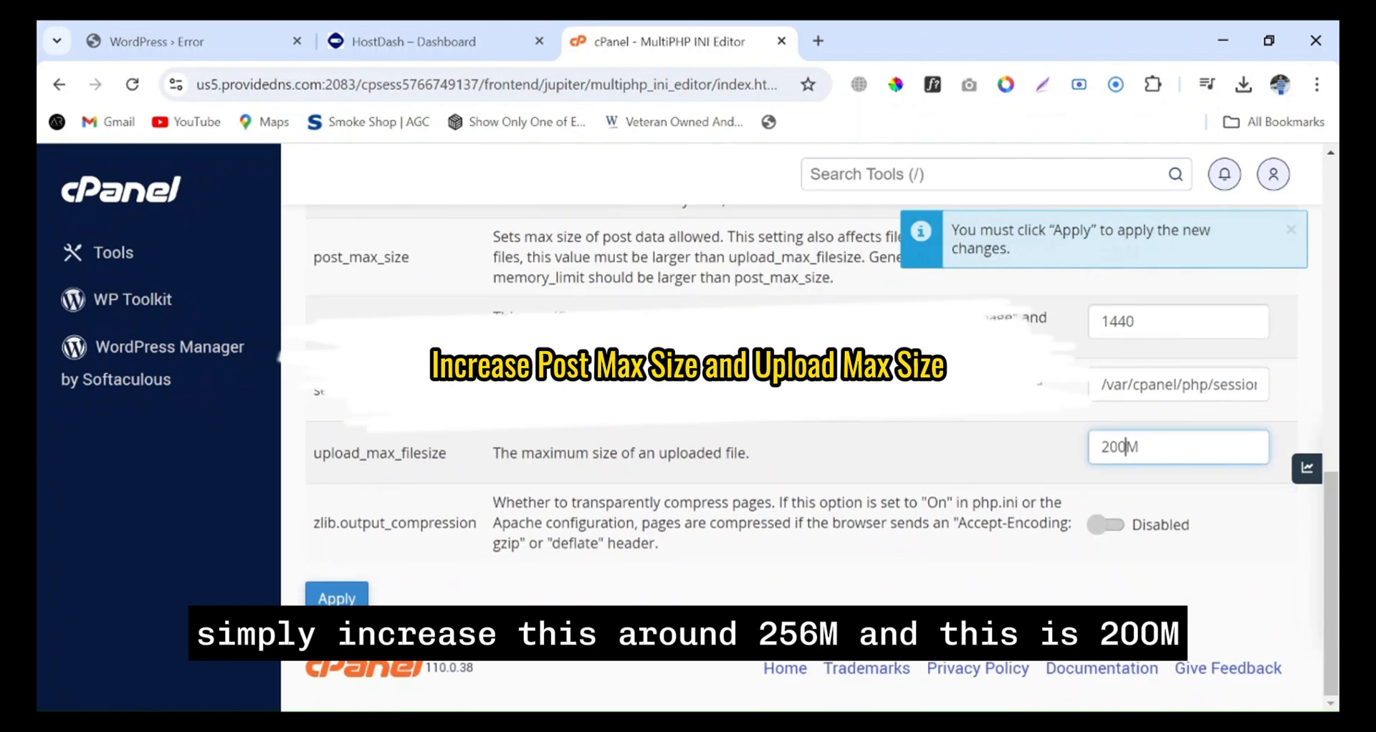
- Set the post_max_size directive to 512M
scroll(1114, 427, up, 3)
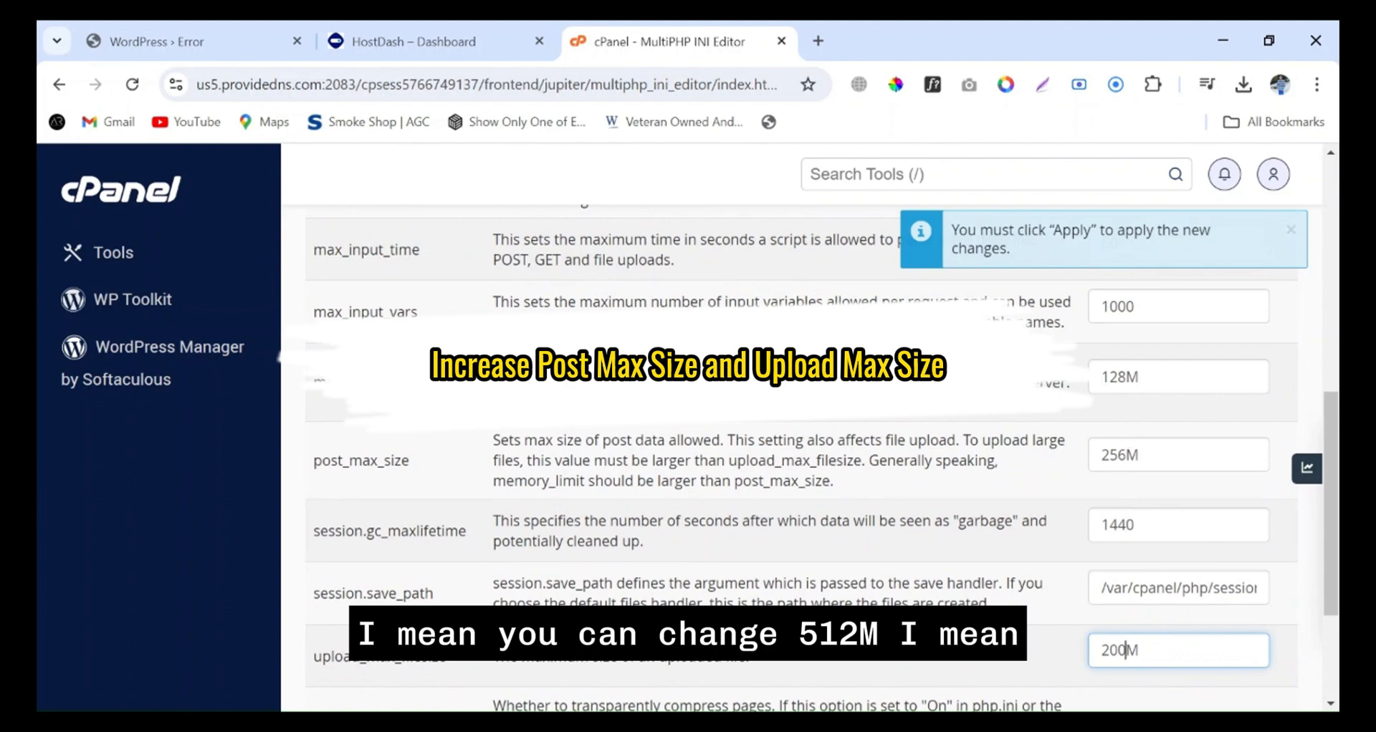
click(1127, 455)
key(BackSpace)
key(BackSpace)
key(BackSpace)
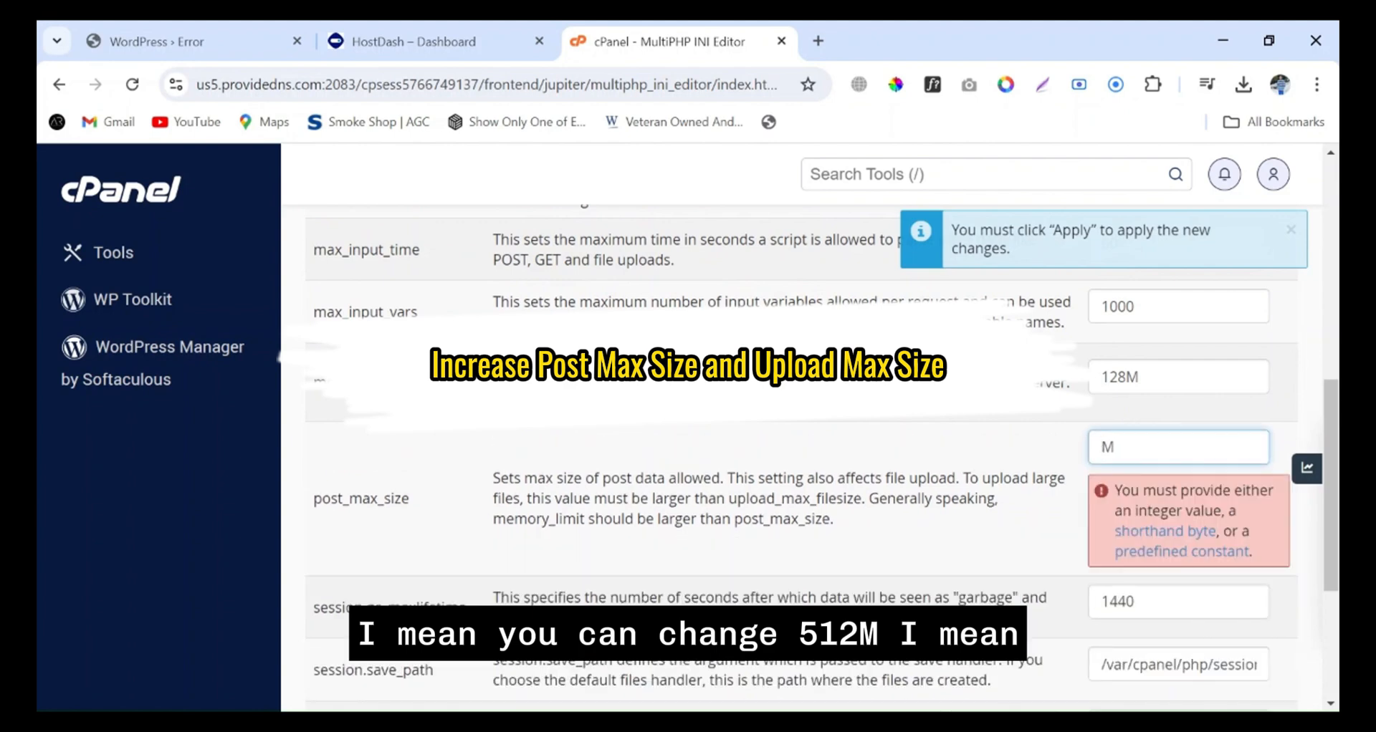
text(512)
- Set the upload_max_filesize directive to 256M and apply the PHP INI changes
scroll(1189, 525, down, 2)
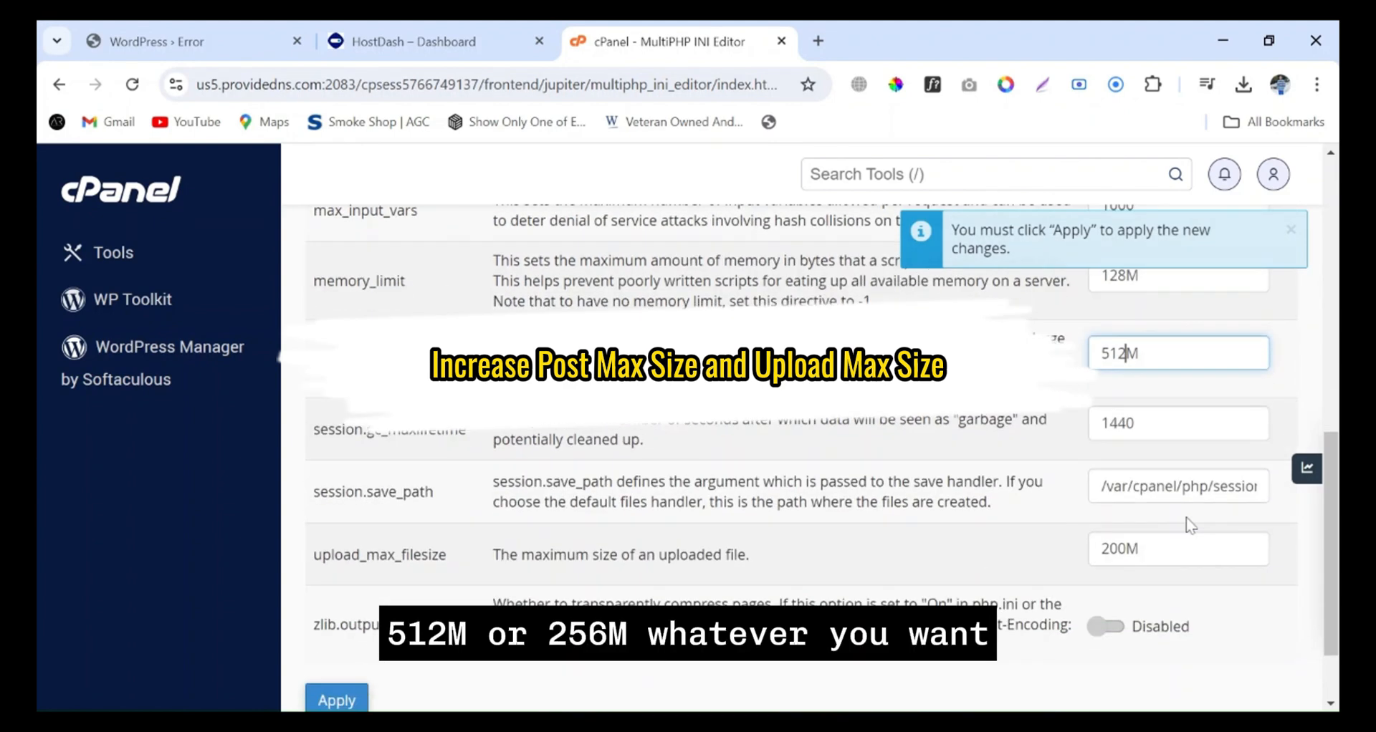
scroll(1189, 525, down, 1)
click(1127, 447)
key(BackSpace)
key(BackSpace)
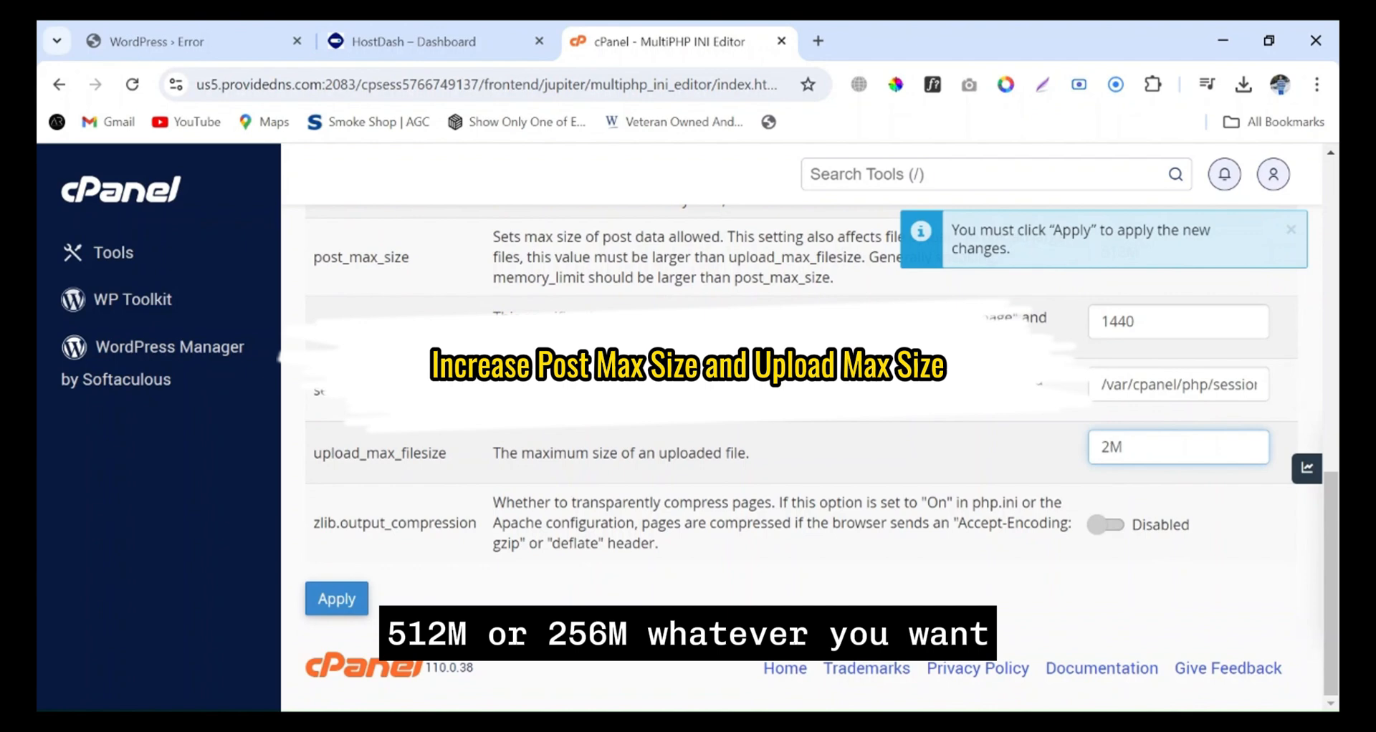
text(56)
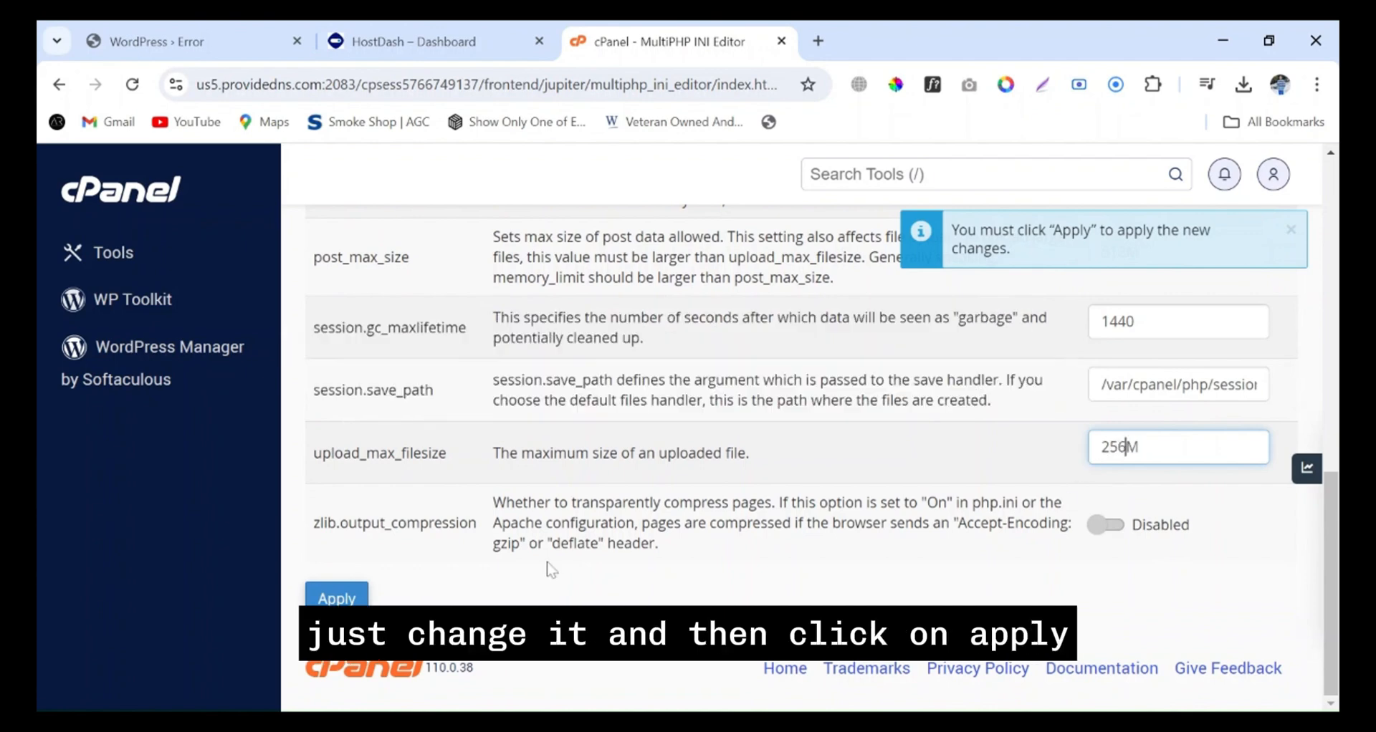
click(336, 597)
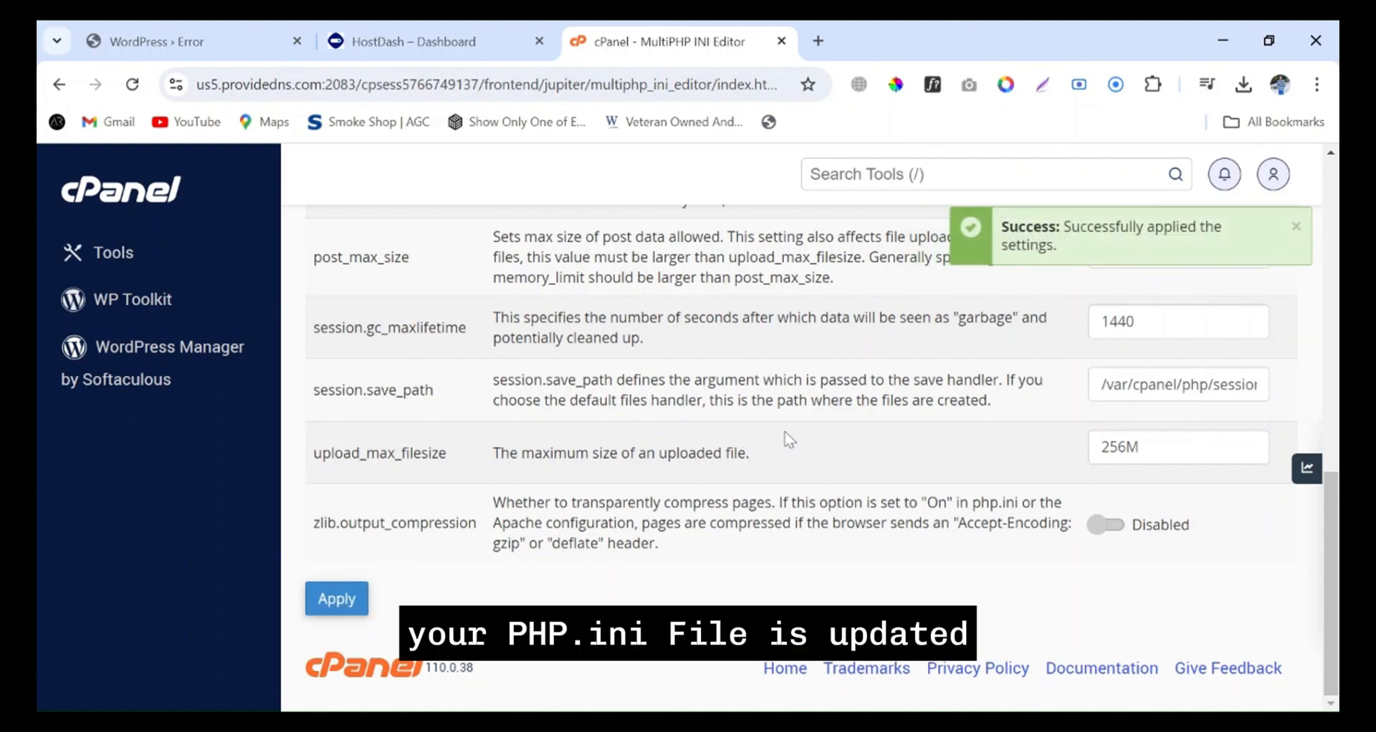
- Reload the WordPress upload error page with the form resubmitted to install the Duplicator Pro plugin, and activate the plugin
click(157, 41)
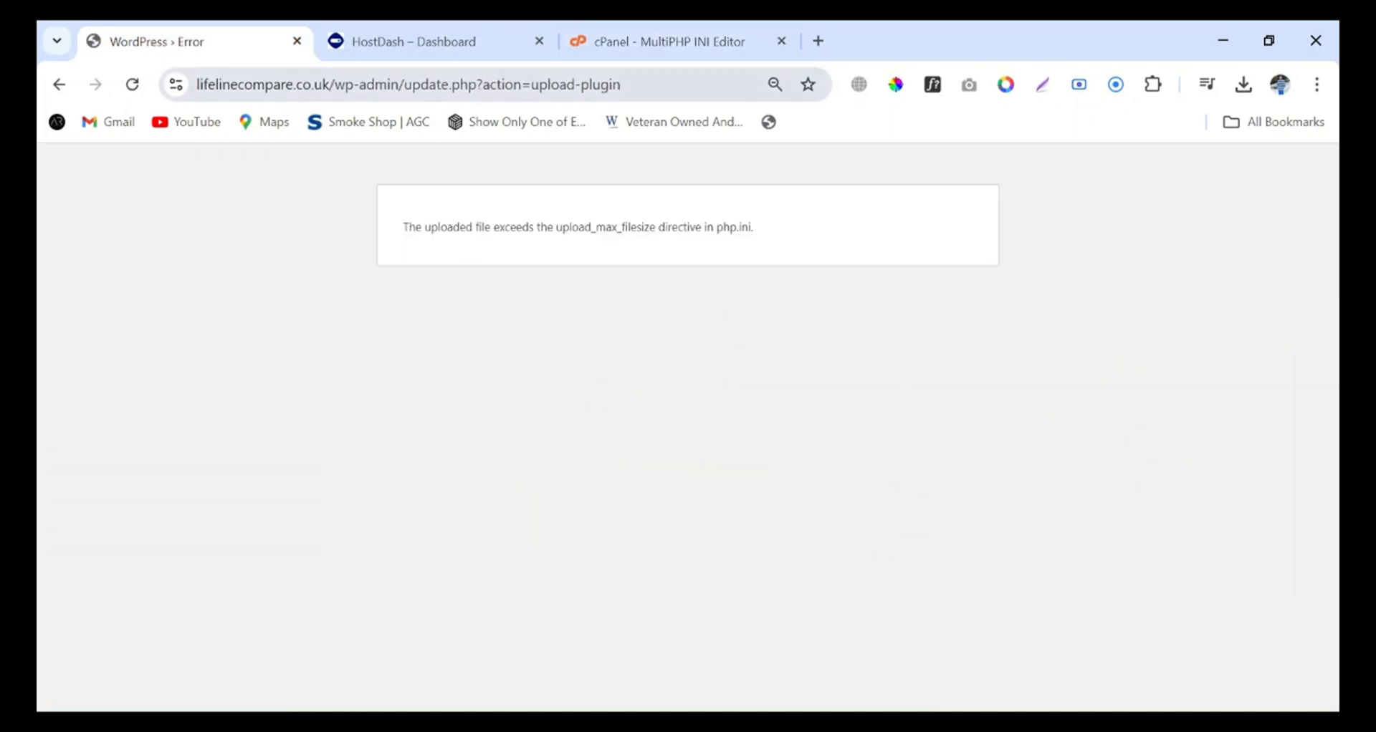
drag(629, 85, 539, 85)
click(279, 317)
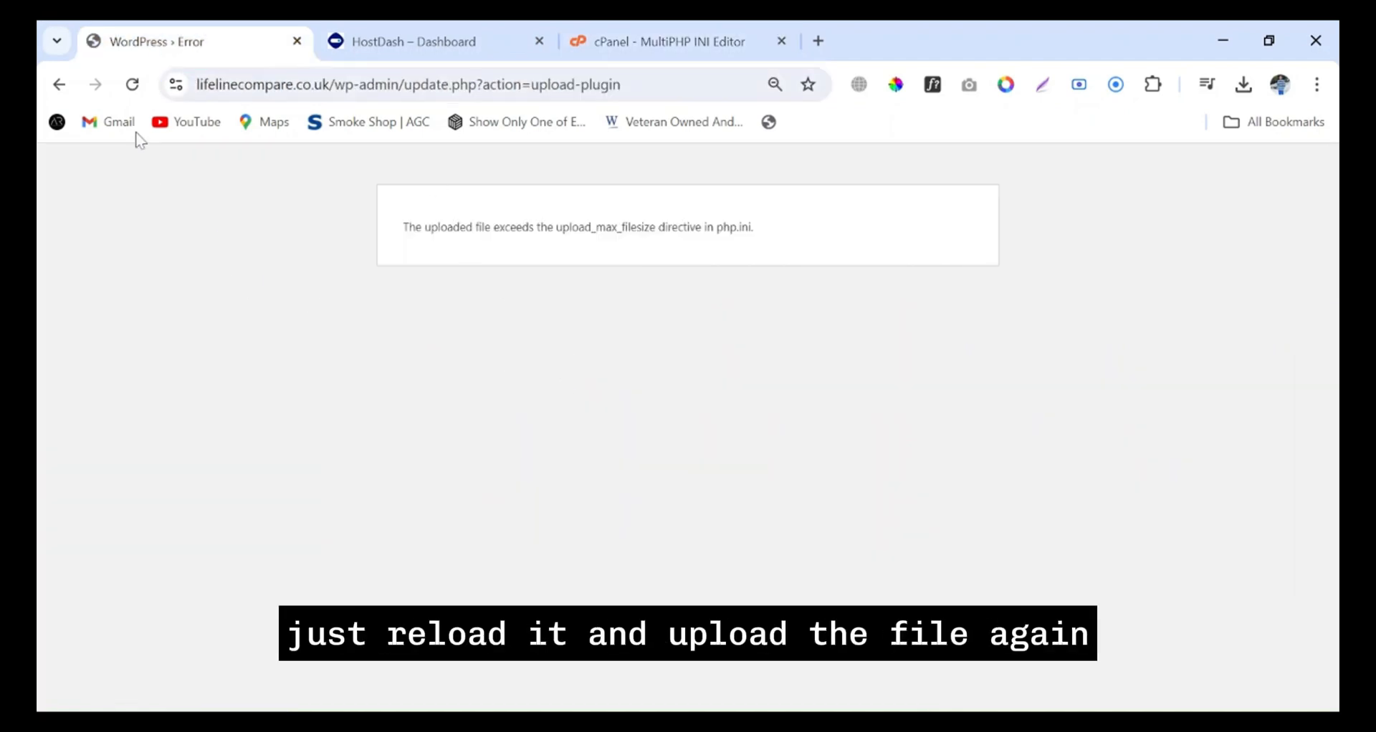
click(133, 85)
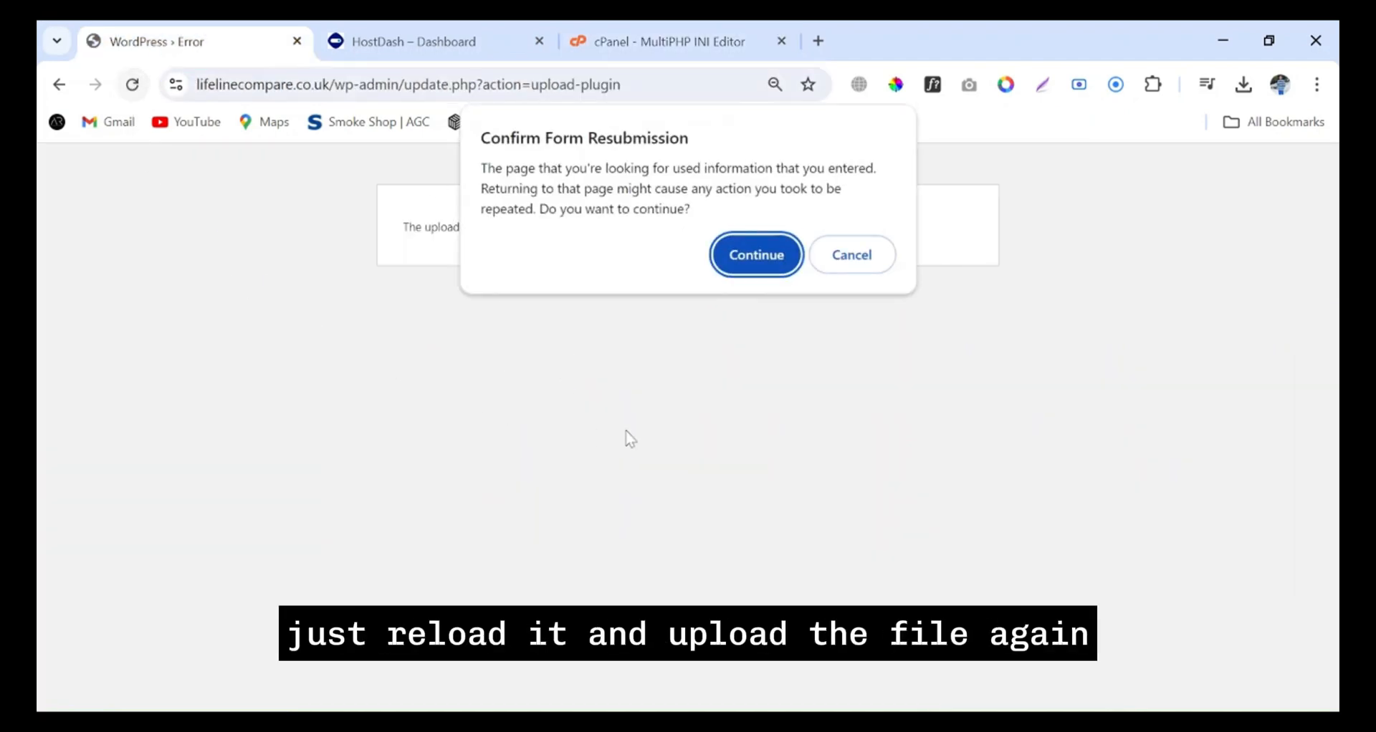
click(757, 255)
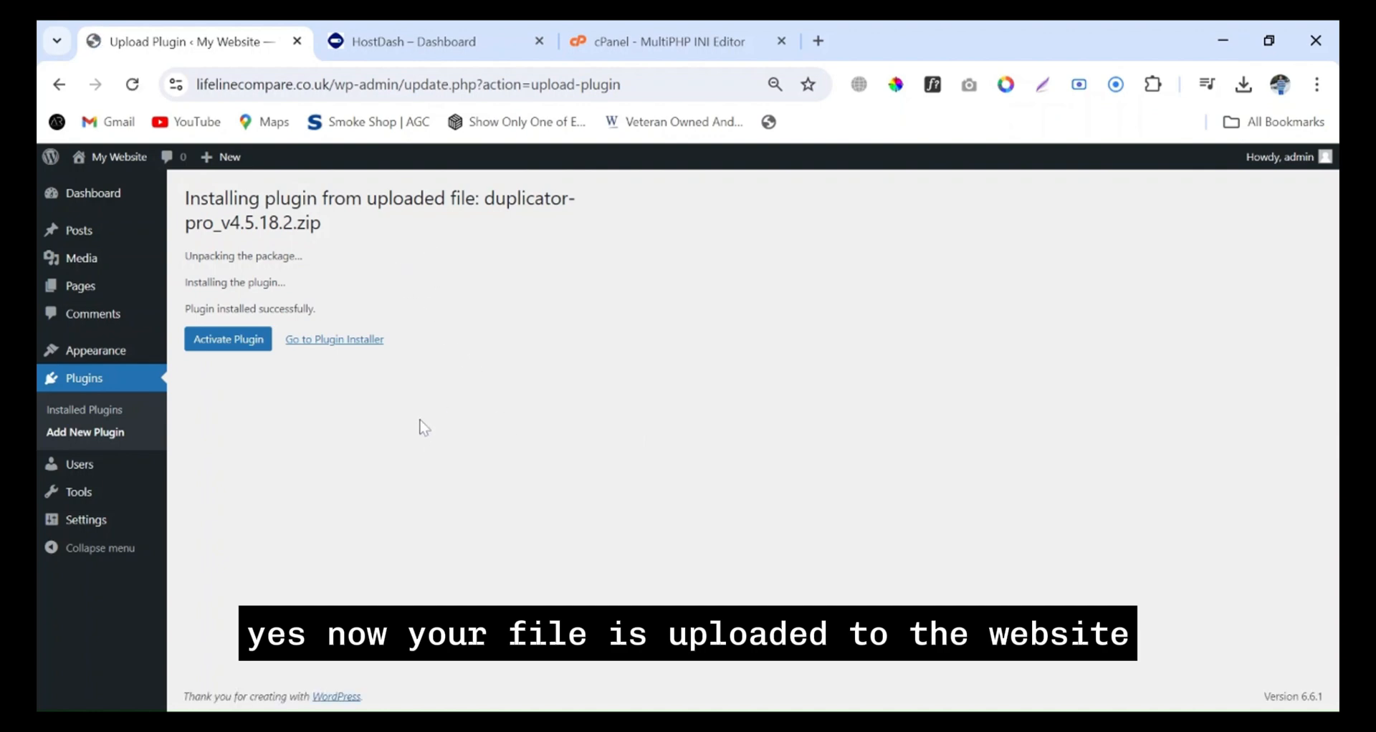
click(235, 347)
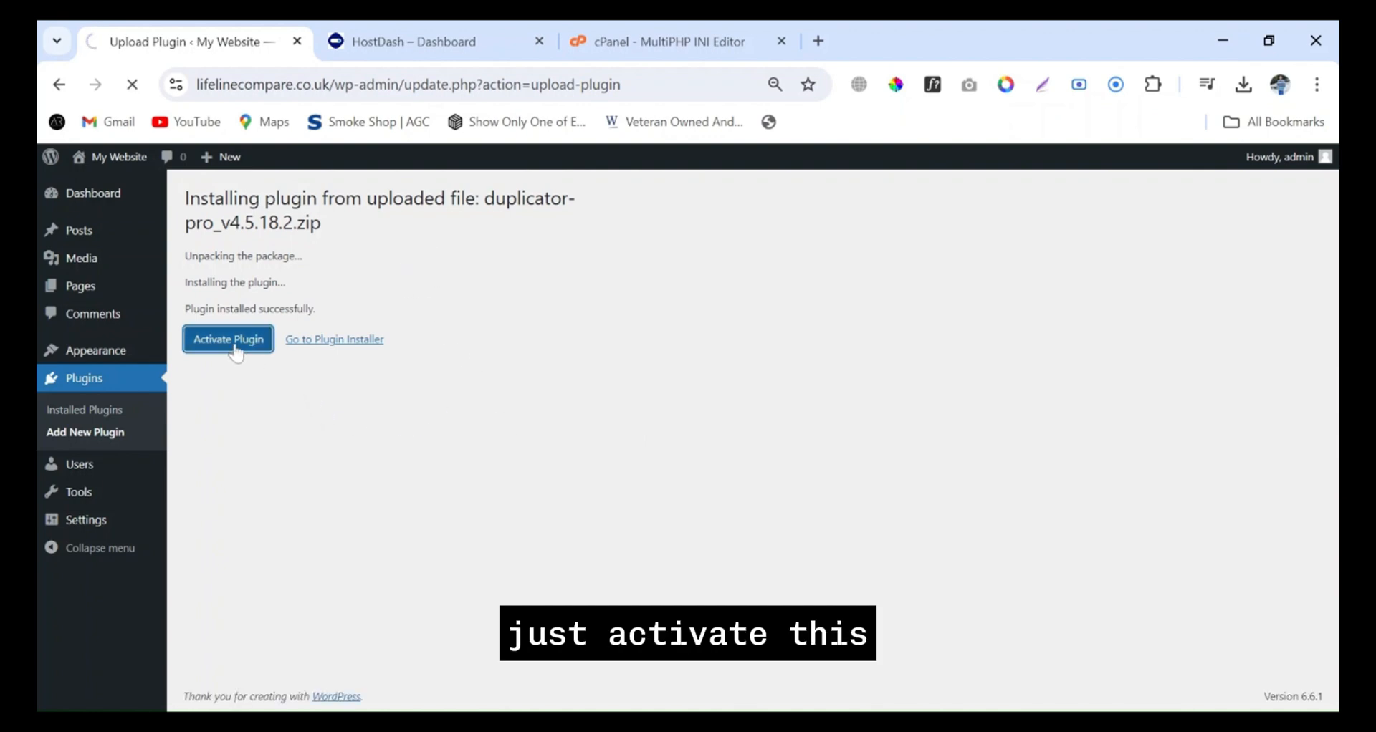